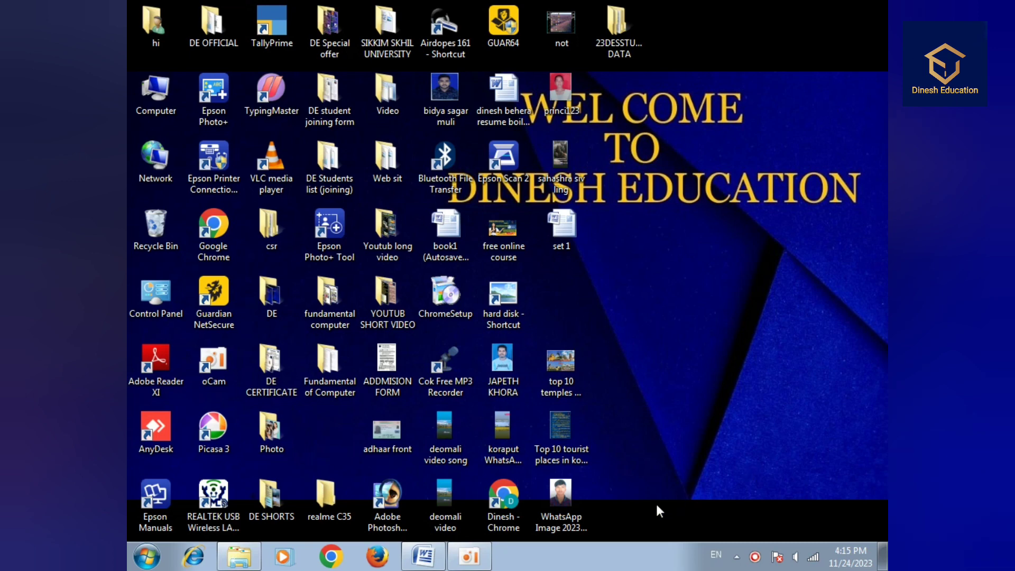
Step: Switch to Microsoft Word and mark the word "text" as an index entry with subentry "education", a "See" cross-reference and bold page number format
click(425, 555)
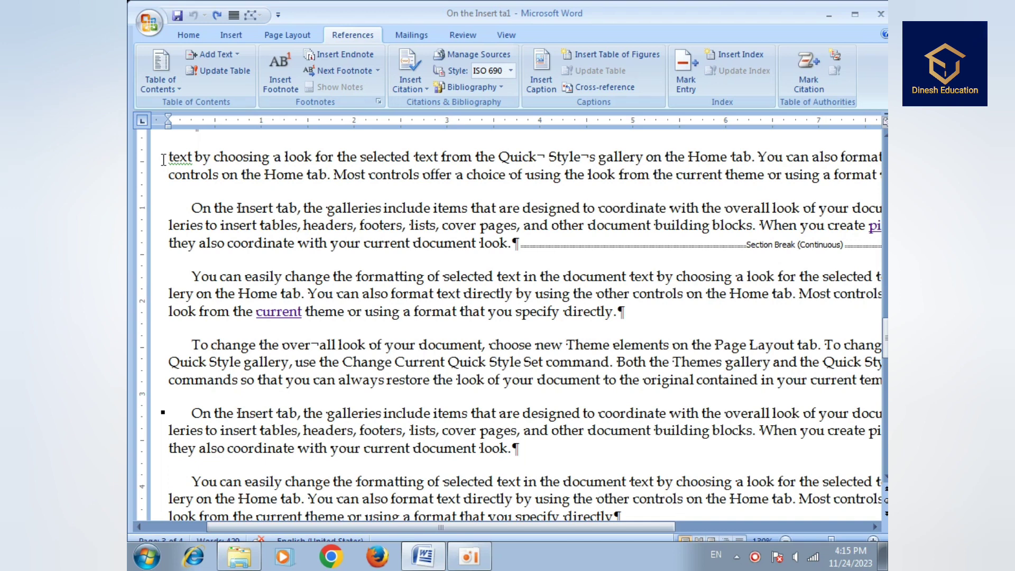
drag(164, 157, 192, 163)
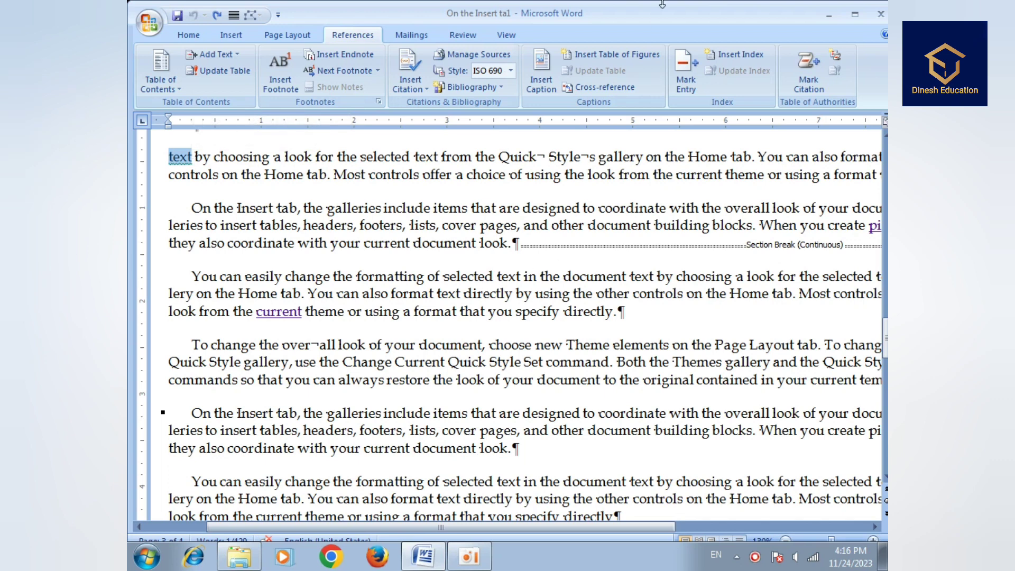
click(682, 78)
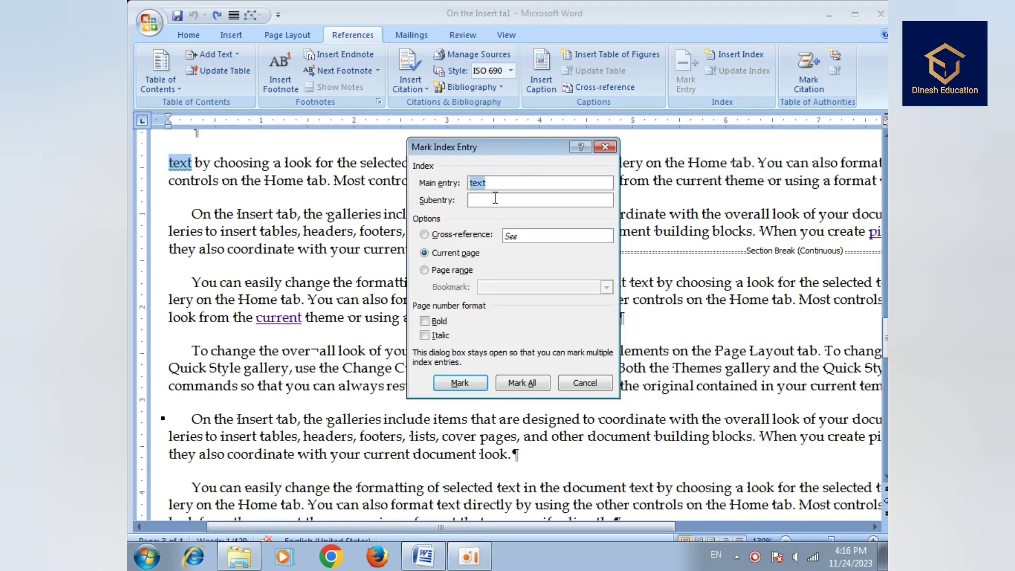
click(493, 201)
text(education)
click(424, 234)
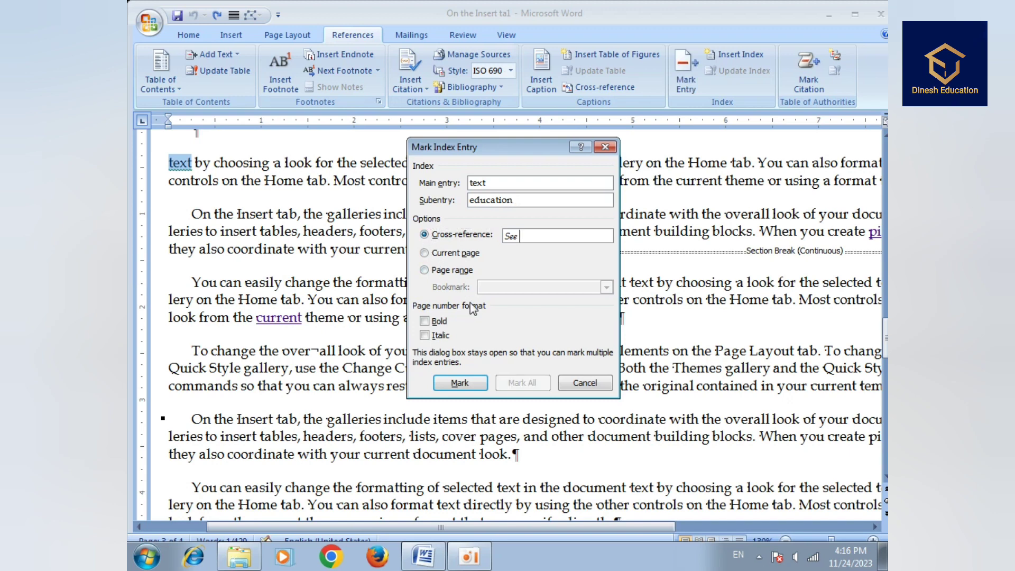
click(424, 321)
click(467, 385)
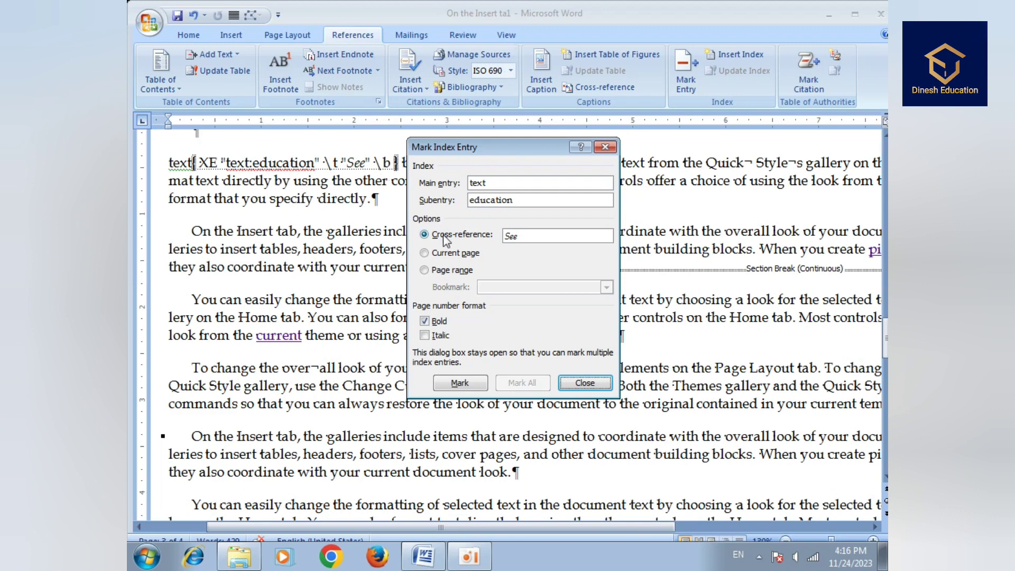
click(584, 380)
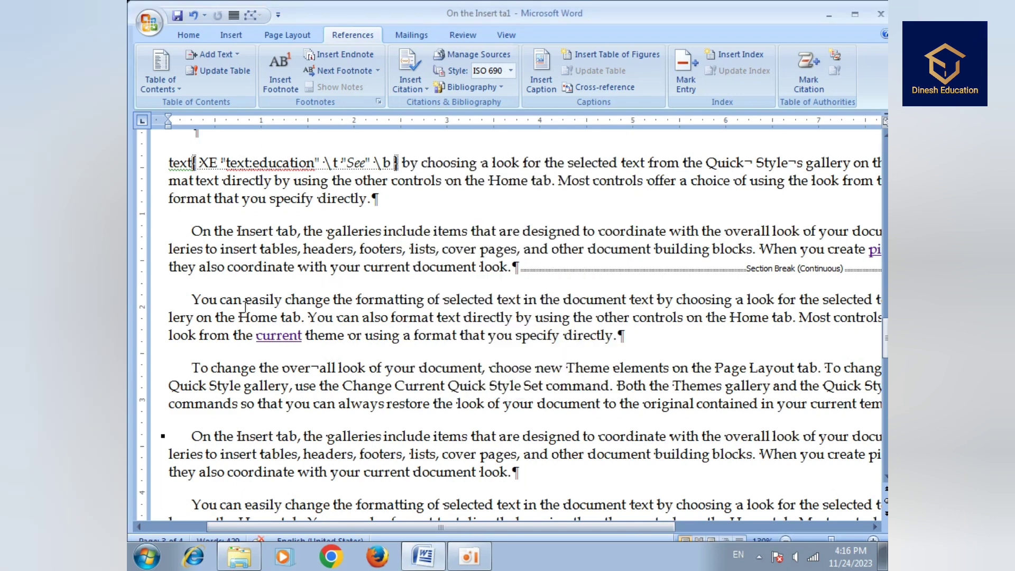
Step: Mark the word "easily" as an index entry with subentry "hard", the current page option and a bold page number
drag(247, 301, 284, 305)
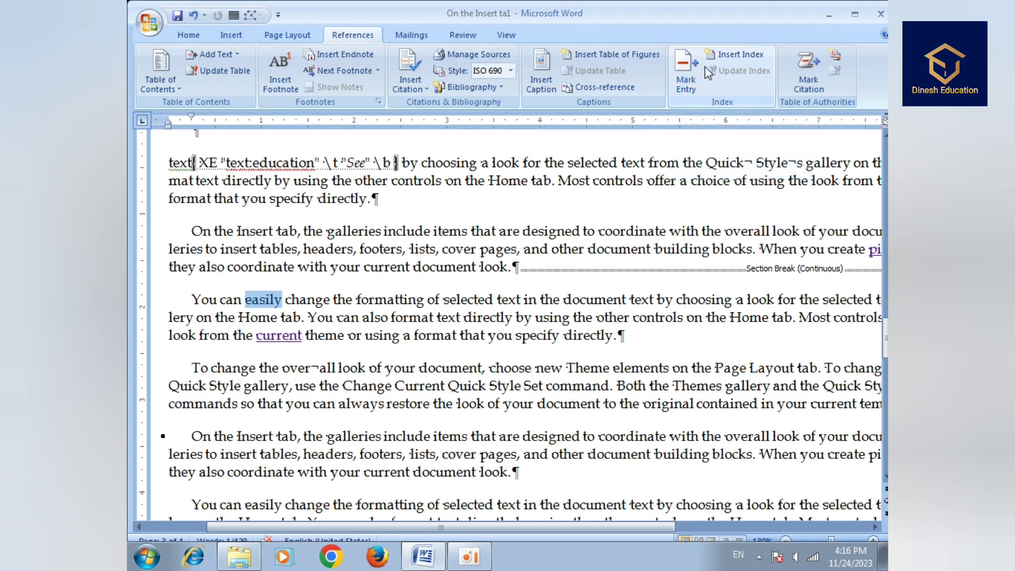
click(692, 77)
click(491, 201)
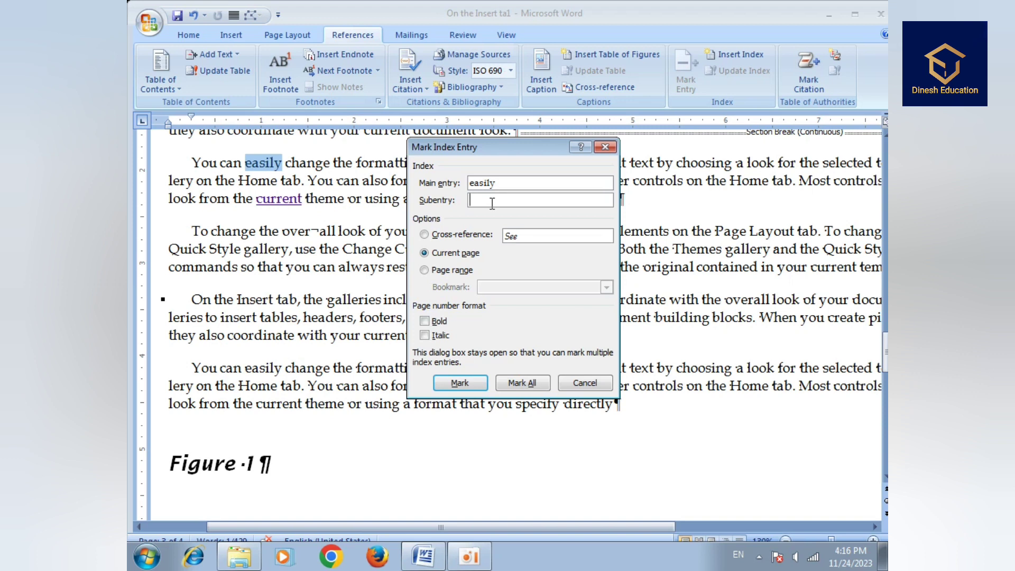
text(hard)
click(424, 321)
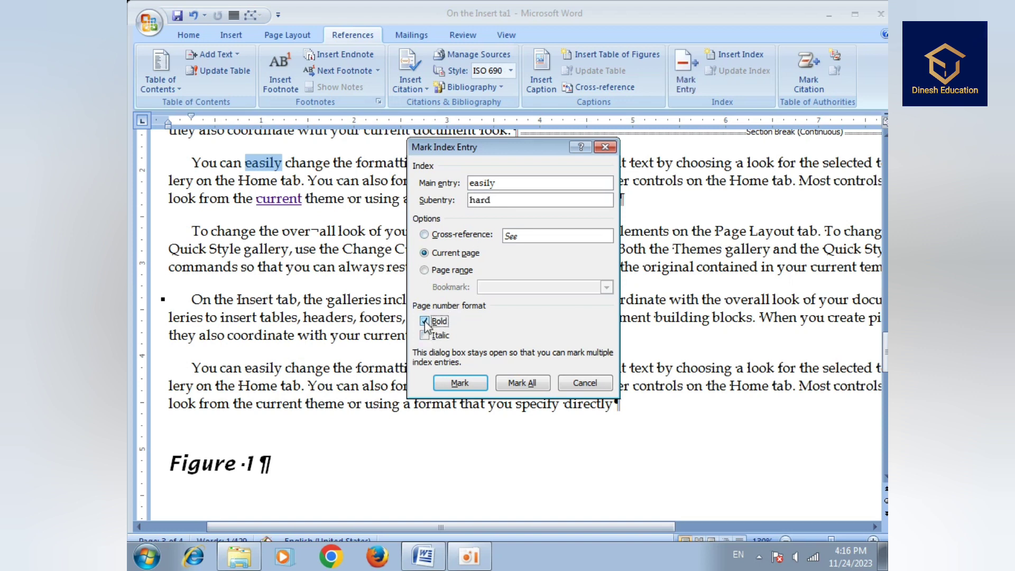
click(459, 383)
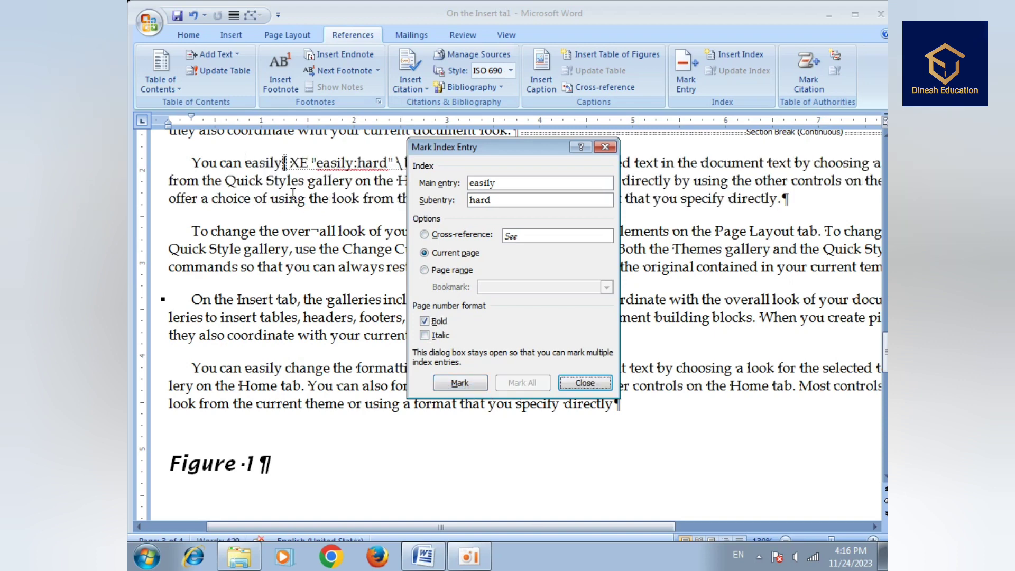
click(605, 148)
Step: Insert a one-column indented index with the From template format on a new line below the Figure 1 caption
scroll(475, 235, up, 3)
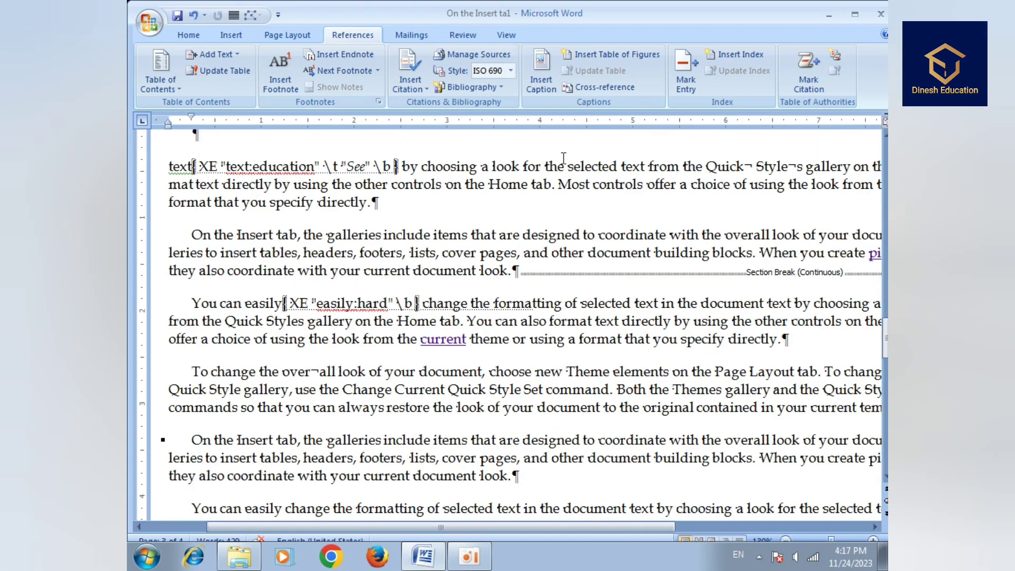
click(757, 58)
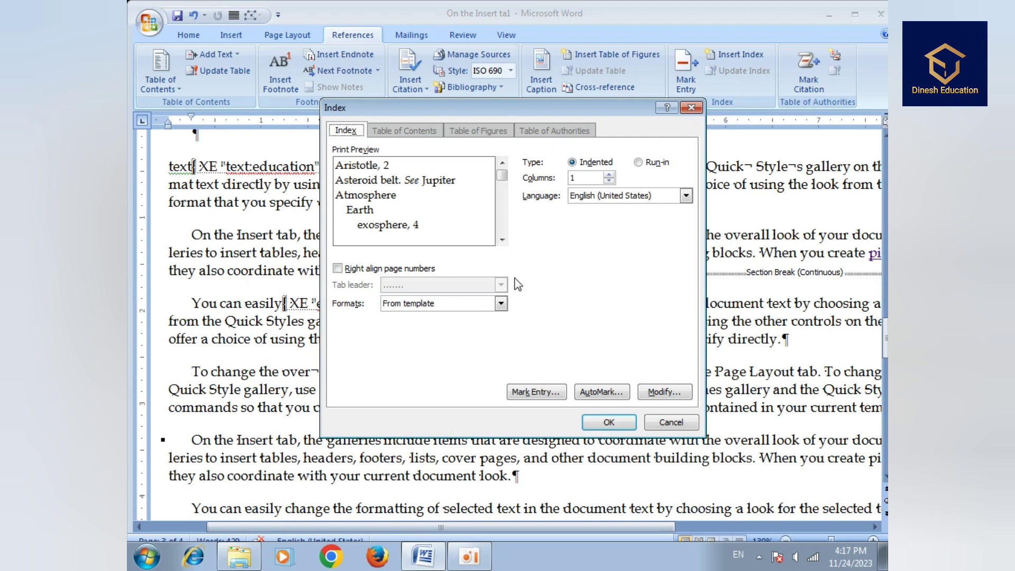
click(694, 108)
scroll(533, 302, down, 5)
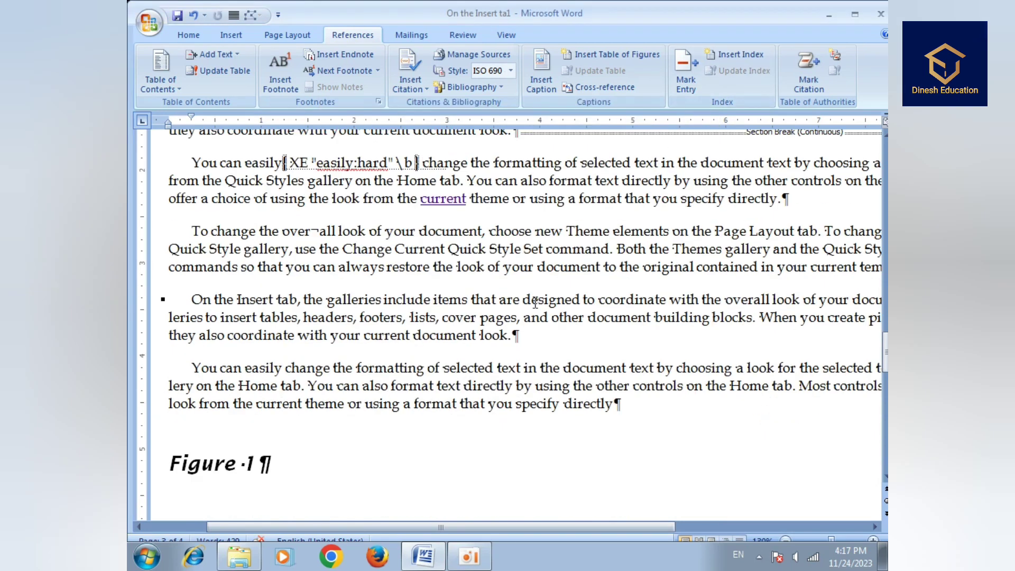
click(243, 375)
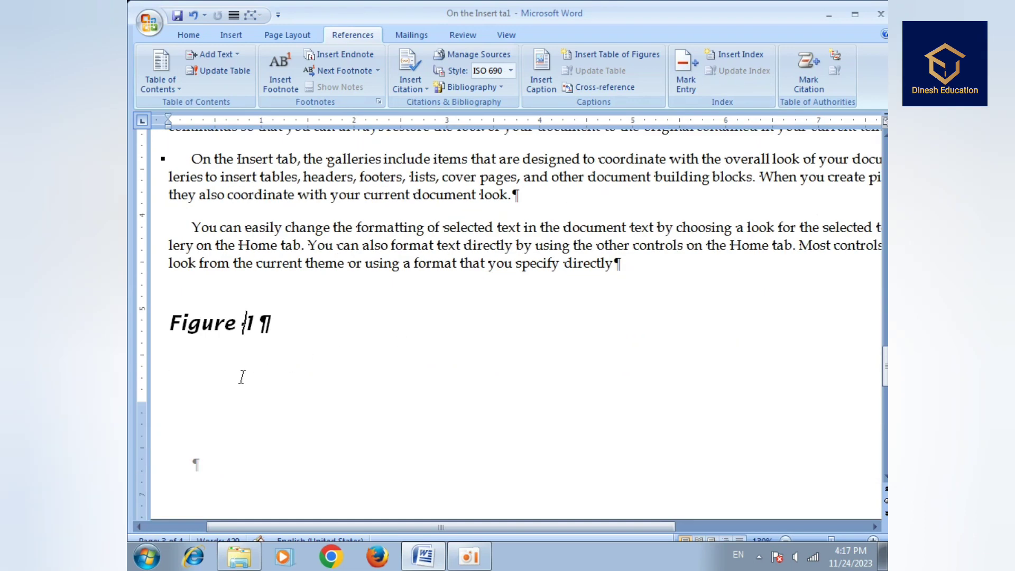
click(305, 335)
key(Return)
click(732, 53)
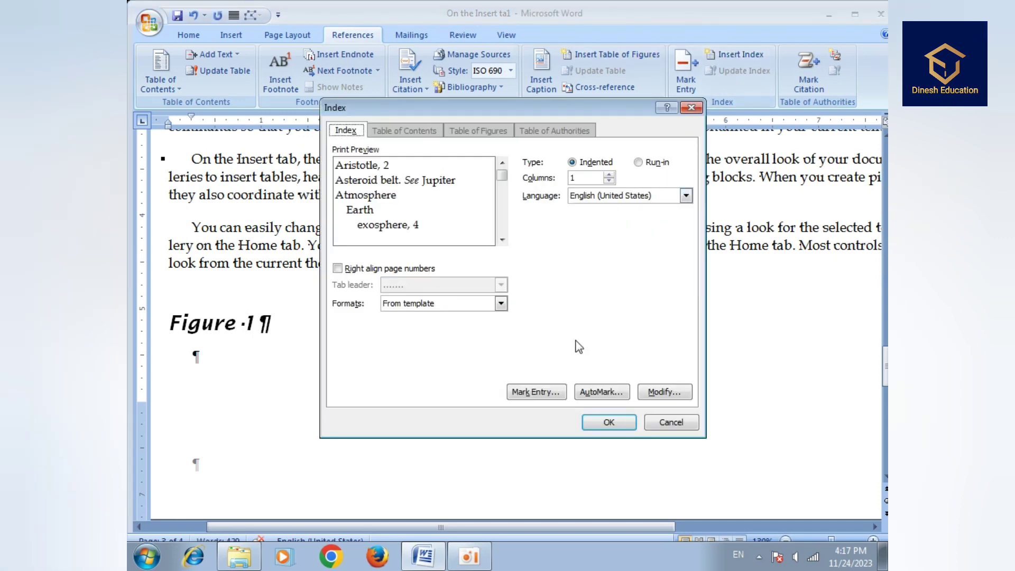
click(610, 424)
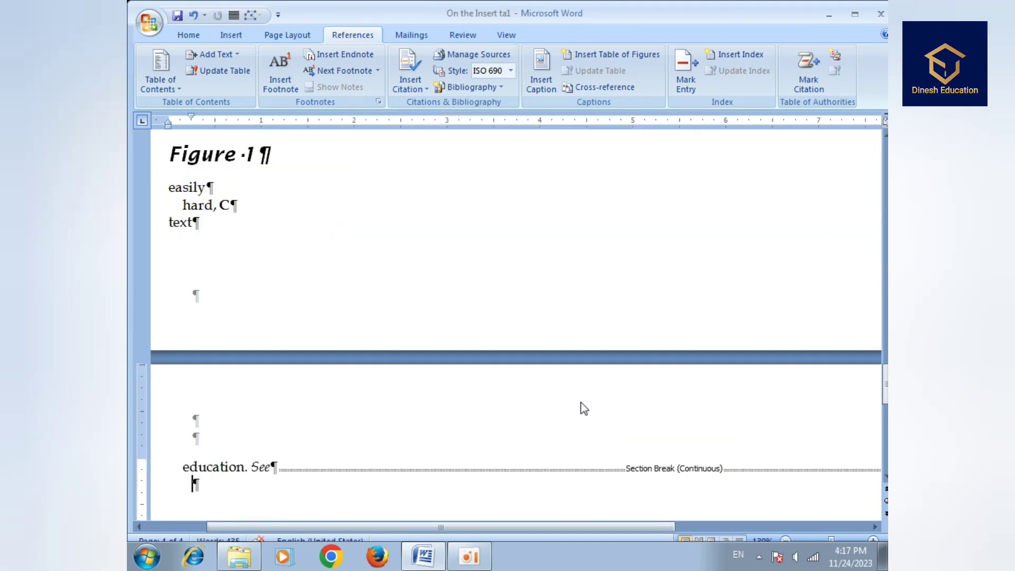
Step: Replace the index below the Figure 1 caption with a two-column indented version
scroll(576, 401, down, 3)
scroll(576, 401, down, 1)
scroll(576, 401, up, 4)
click(751, 54)
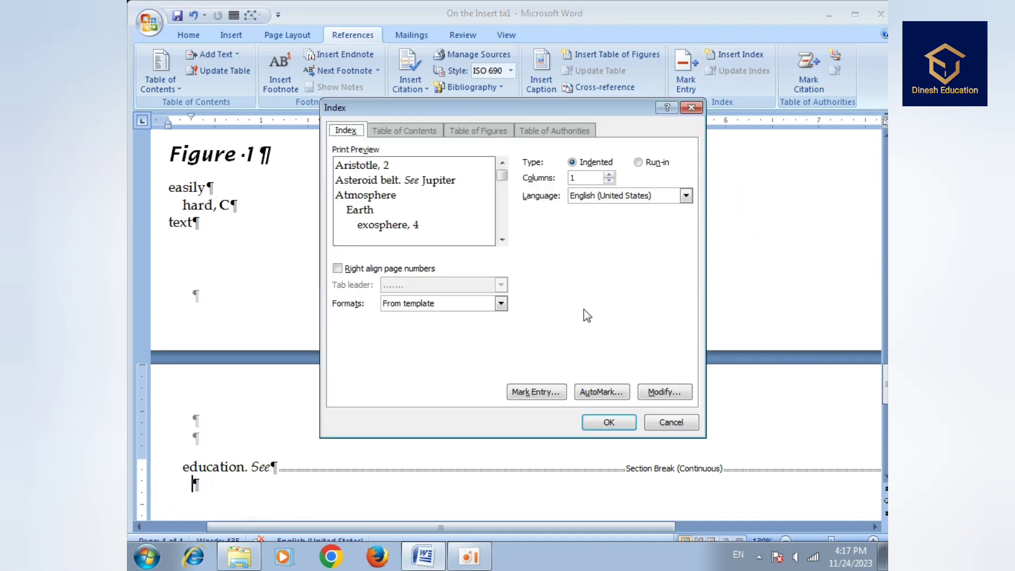
click(610, 175)
click(598, 423)
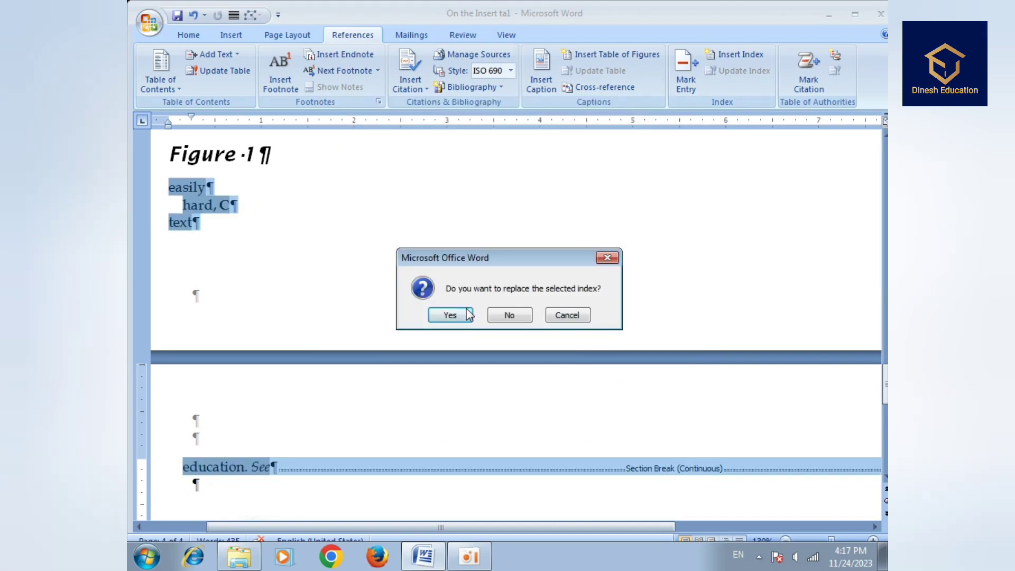
click(451, 316)
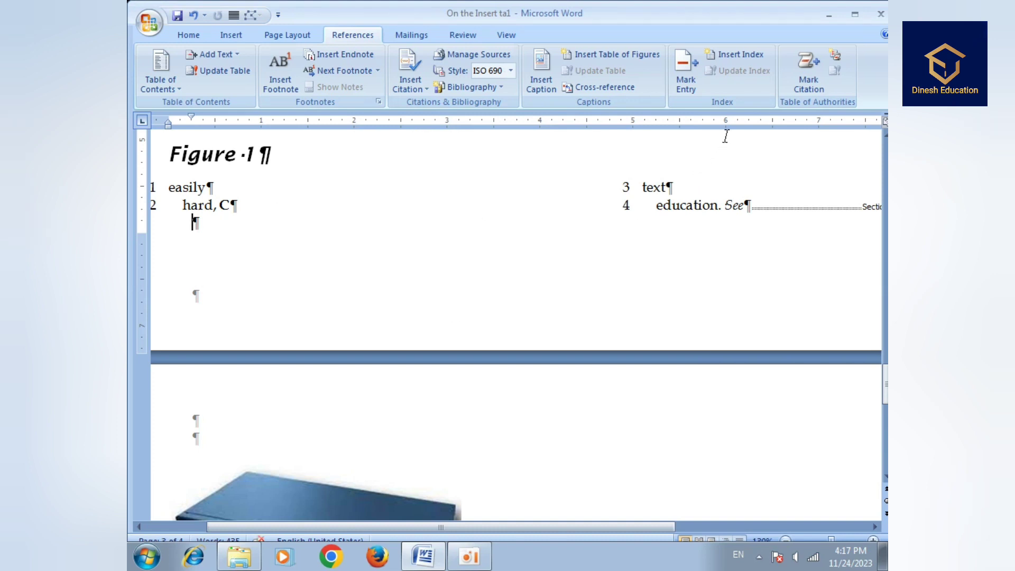
Step: Replace the index with a run-in version in three columns using the Classic format, and review the result
click(732, 57)
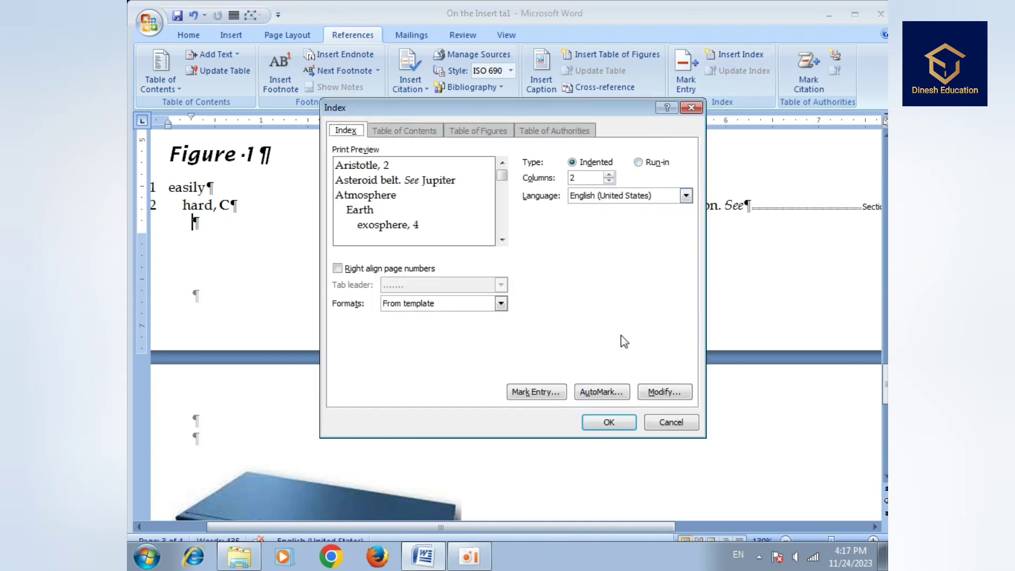
click(609, 174)
click(639, 163)
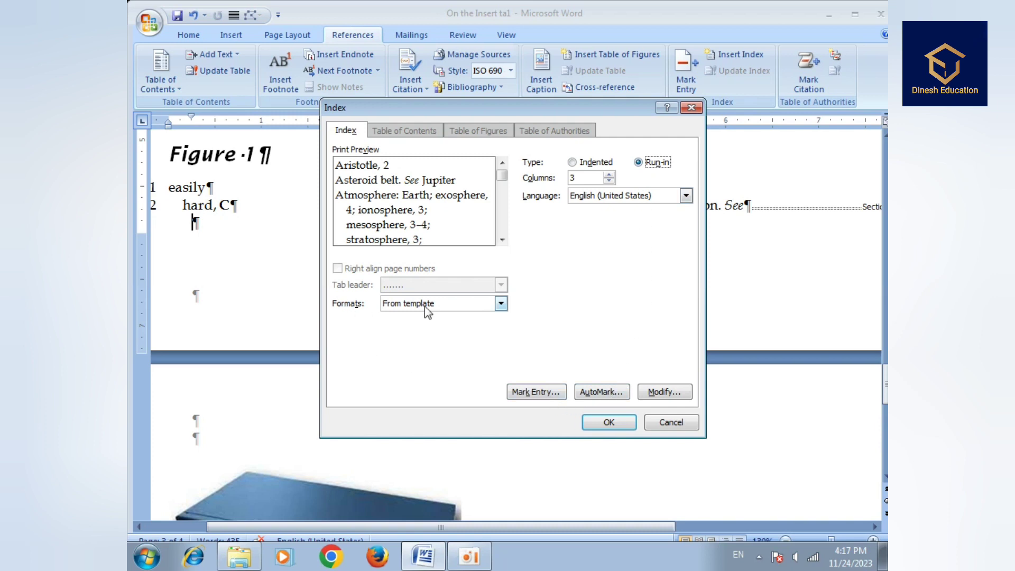
click(501, 304)
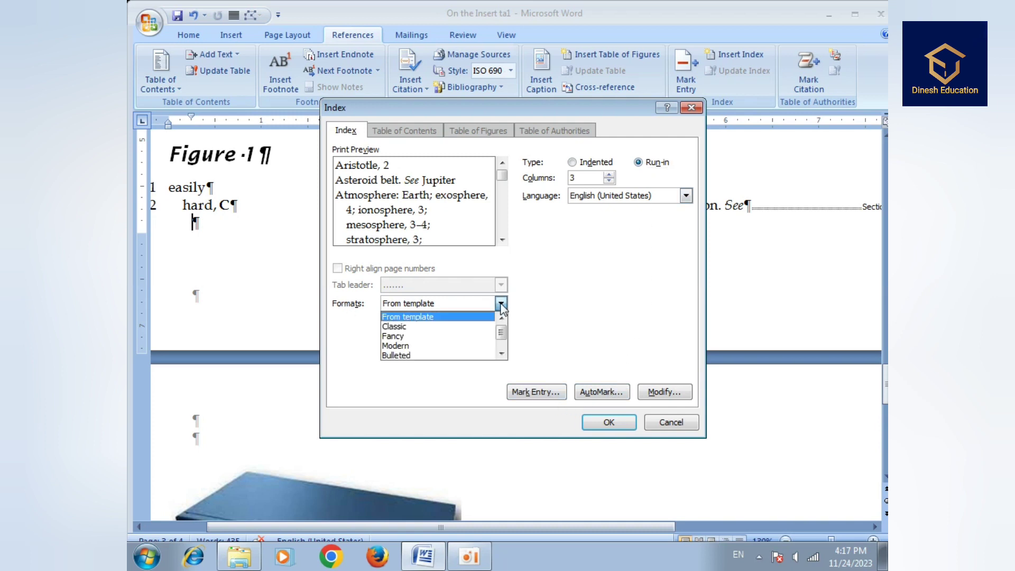
click(466, 327)
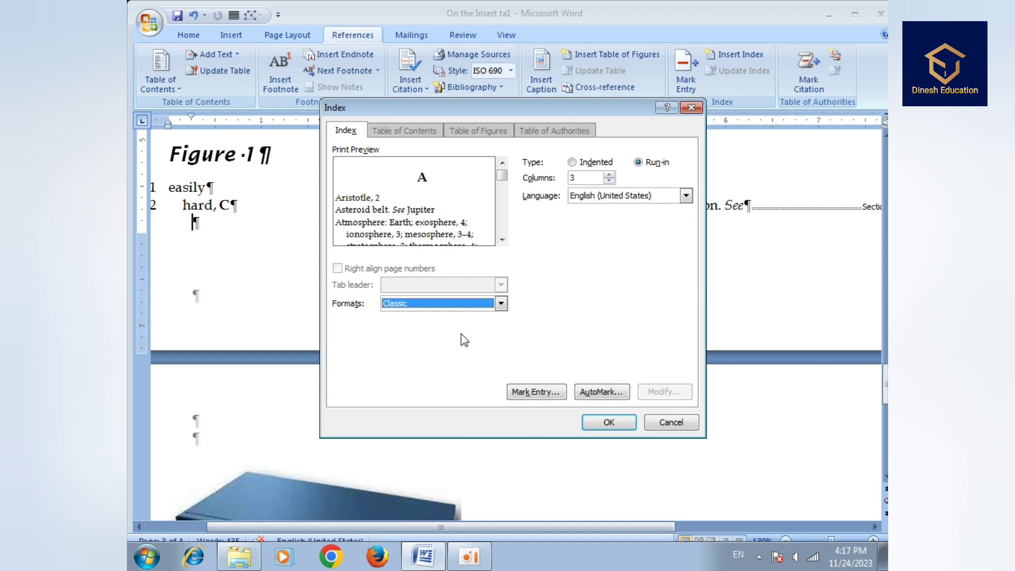
click(610, 422)
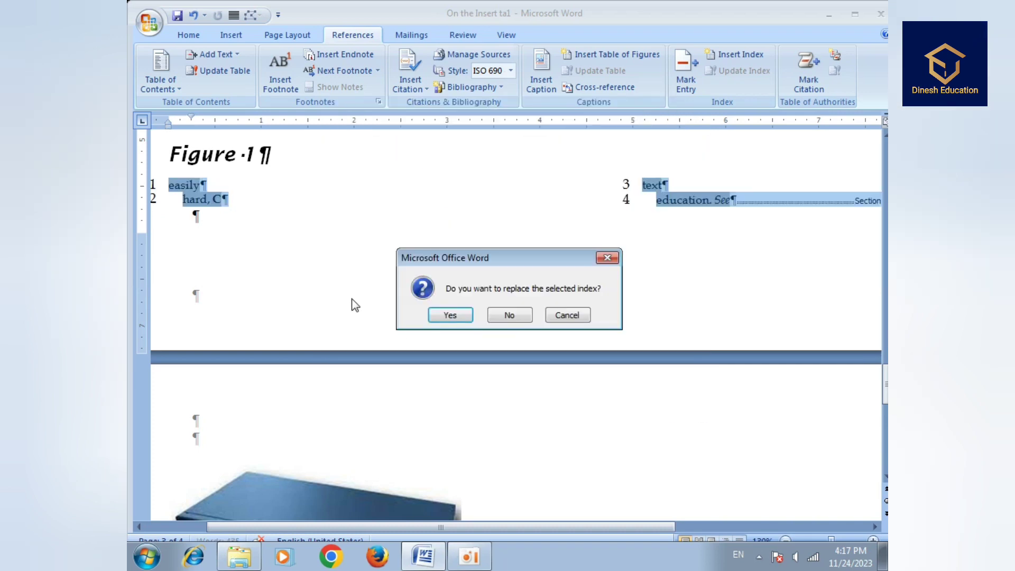
click(442, 314)
scroll(357, 281, up, 3)
scroll(357, 280, down, 4)
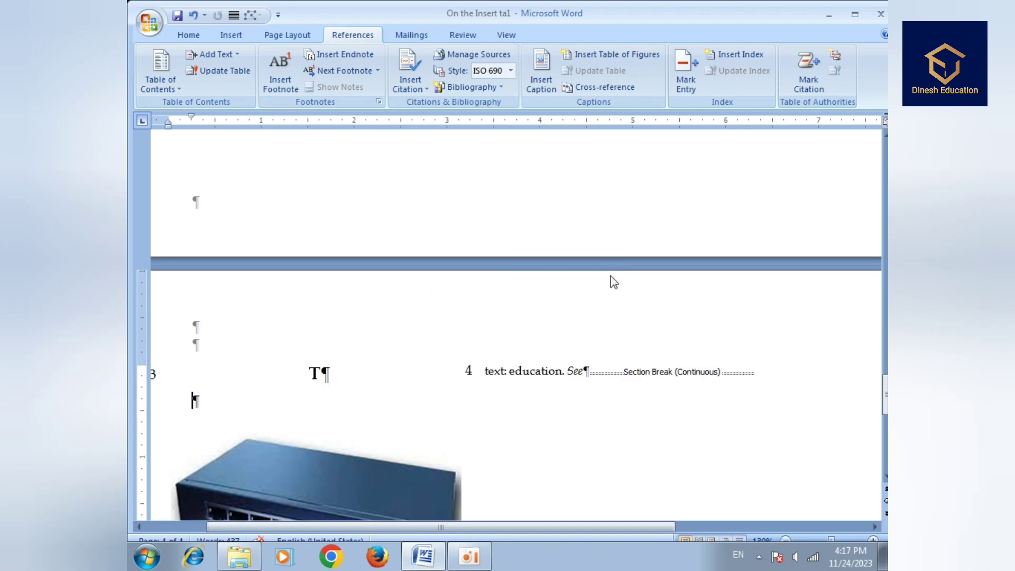
scroll(608, 280, up, 4)
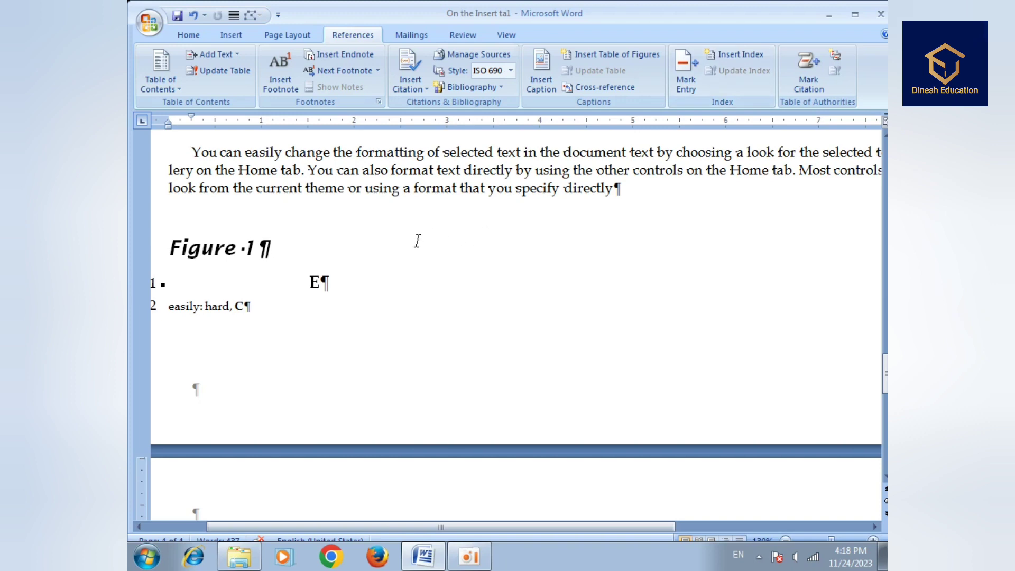
Step: Mark the word "text" at the start of its paragraph as another index entry with subentry "computer" and the current page option
scroll(418, 241, up, 5)
scroll(419, 241, up, 1)
scroll(419, 241, up, 2)
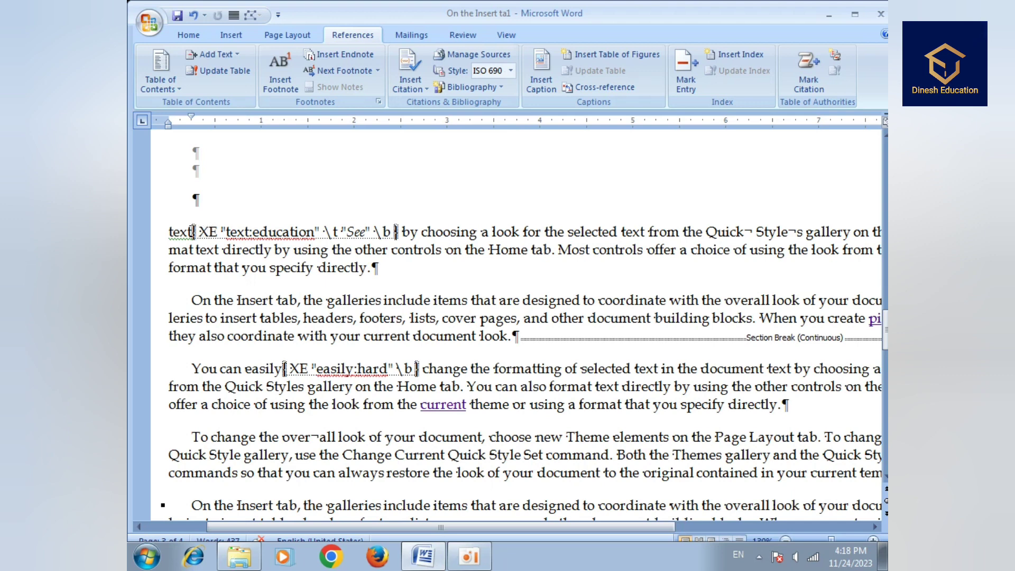
drag(169, 231, 192, 235)
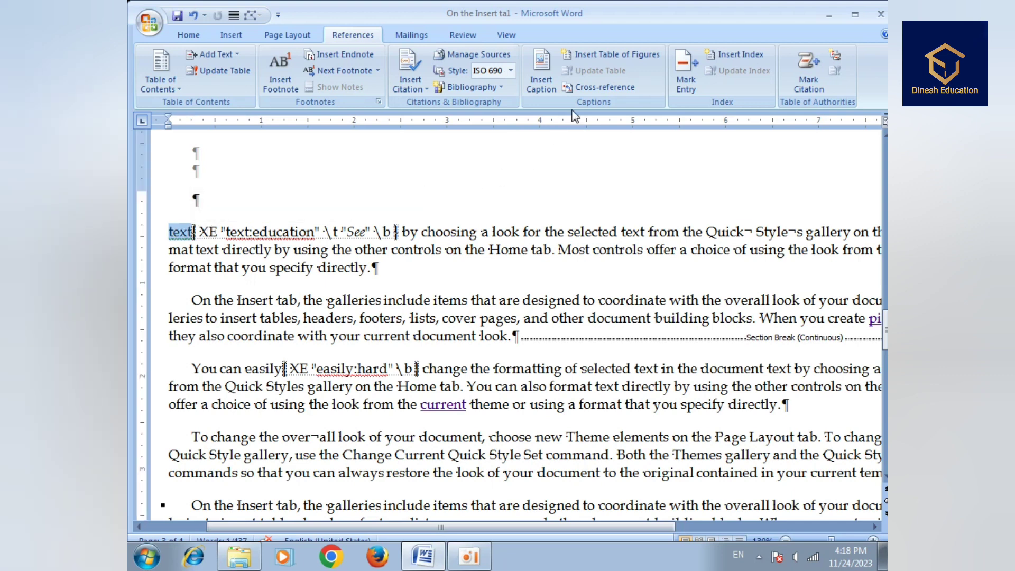
click(726, 58)
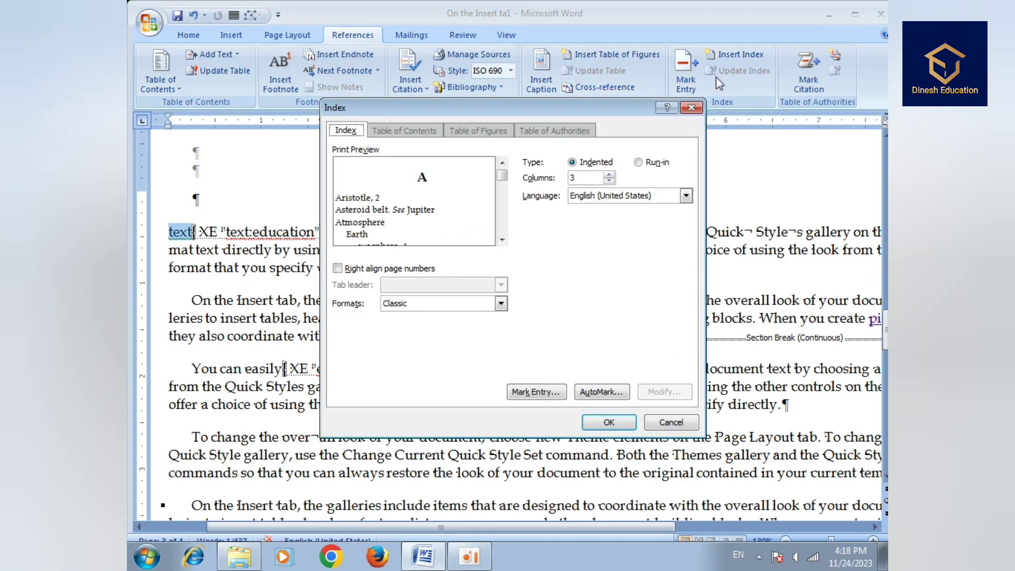
click(693, 71)
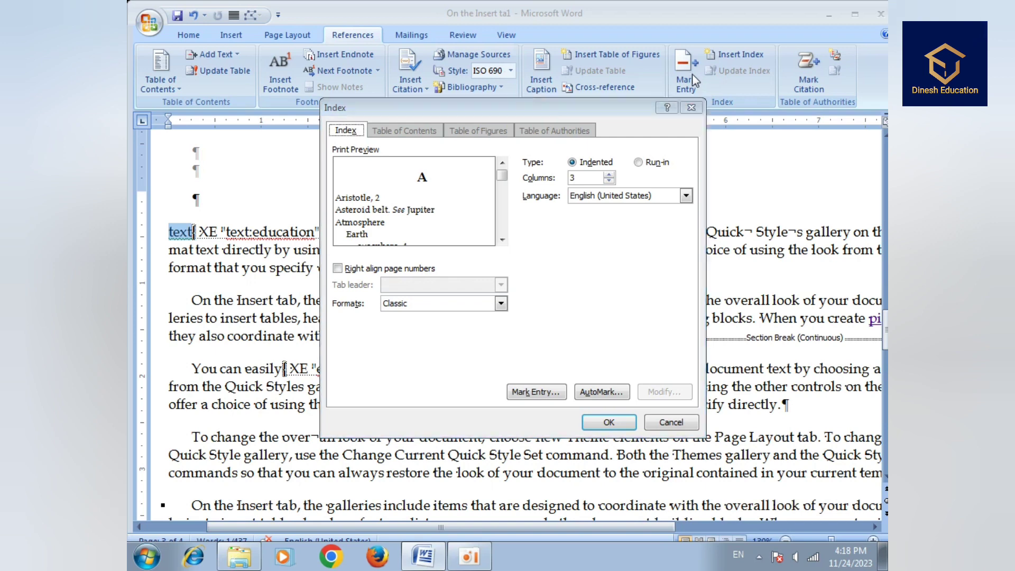
click(692, 108)
click(686, 68)
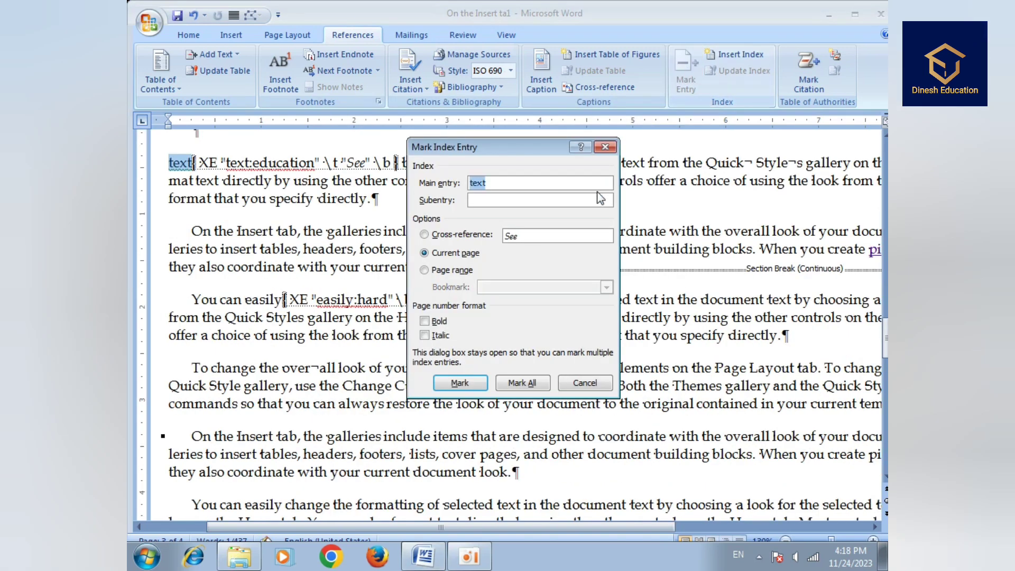
click(492, 203)
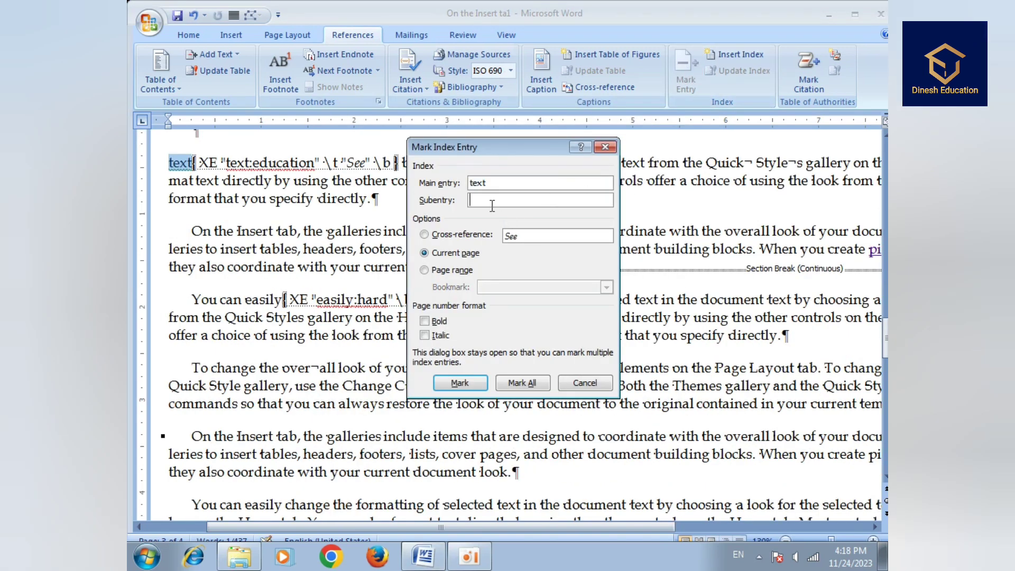
text(computer)
click(478, 389)
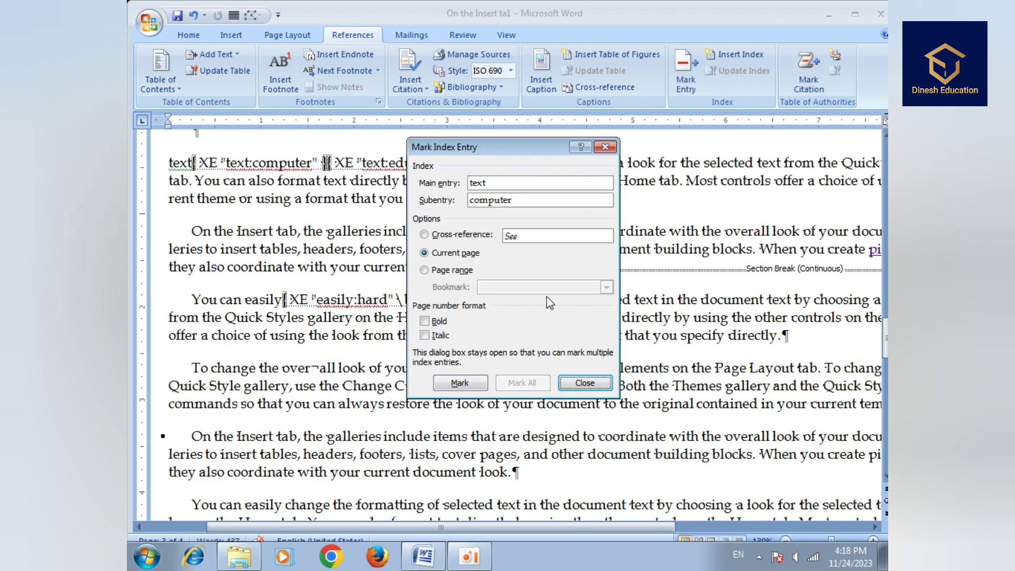
click(585, 383)
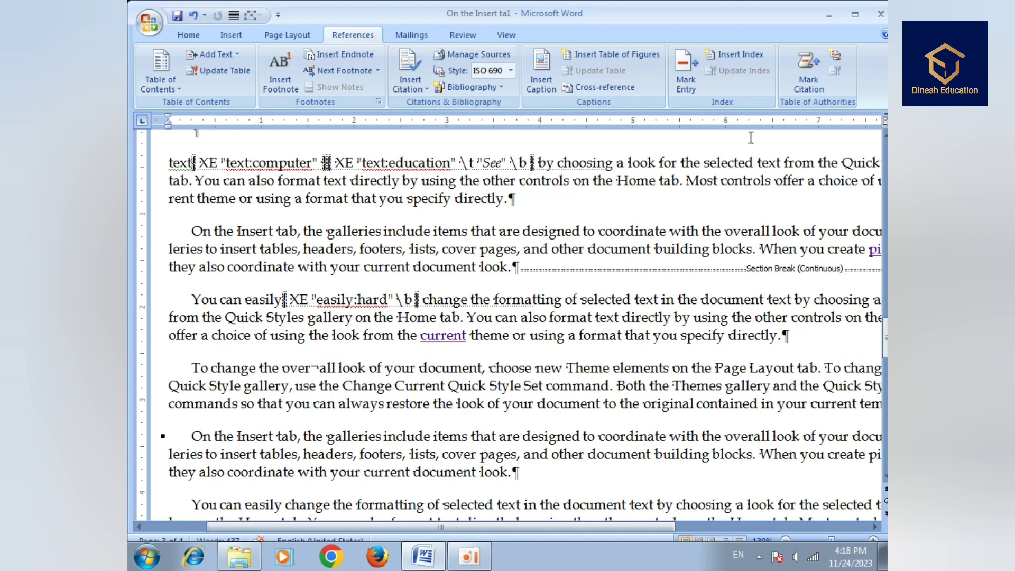
scroll(469, 335, down, 7)
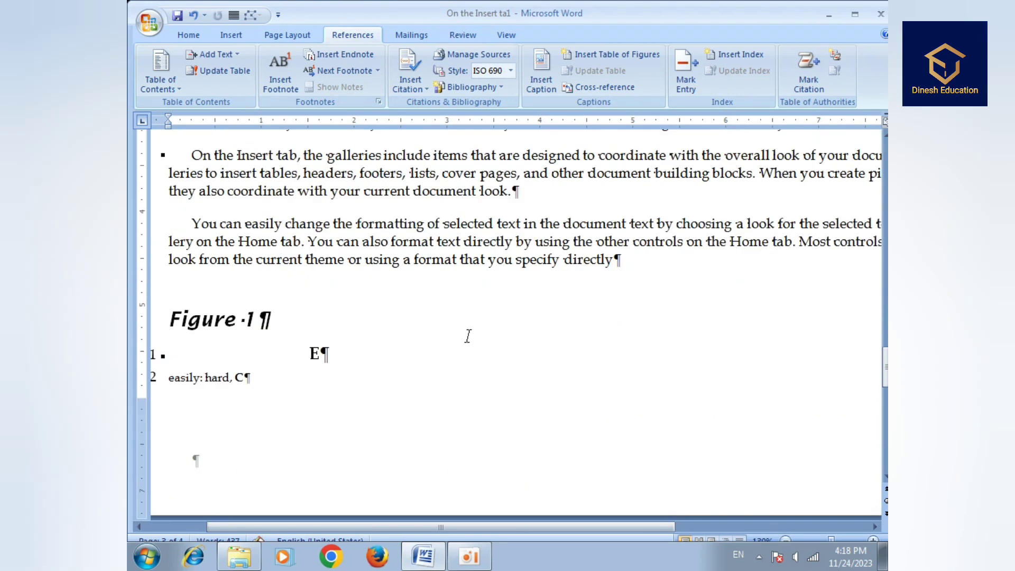
Step: Update the index below the Figure 1 caption to include the newly marked entry, and review its entries
click(244, 286)
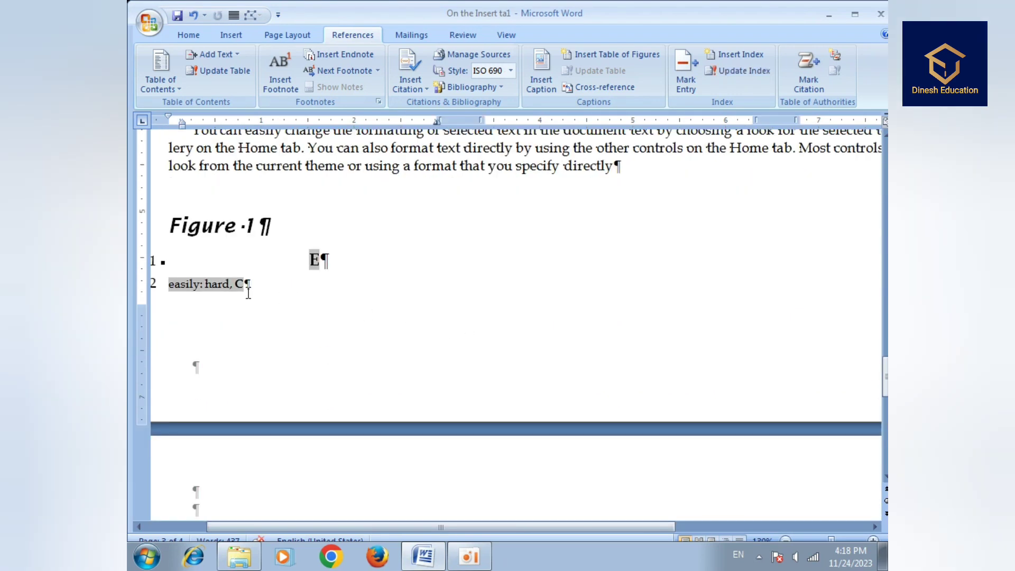
click(745, 74)
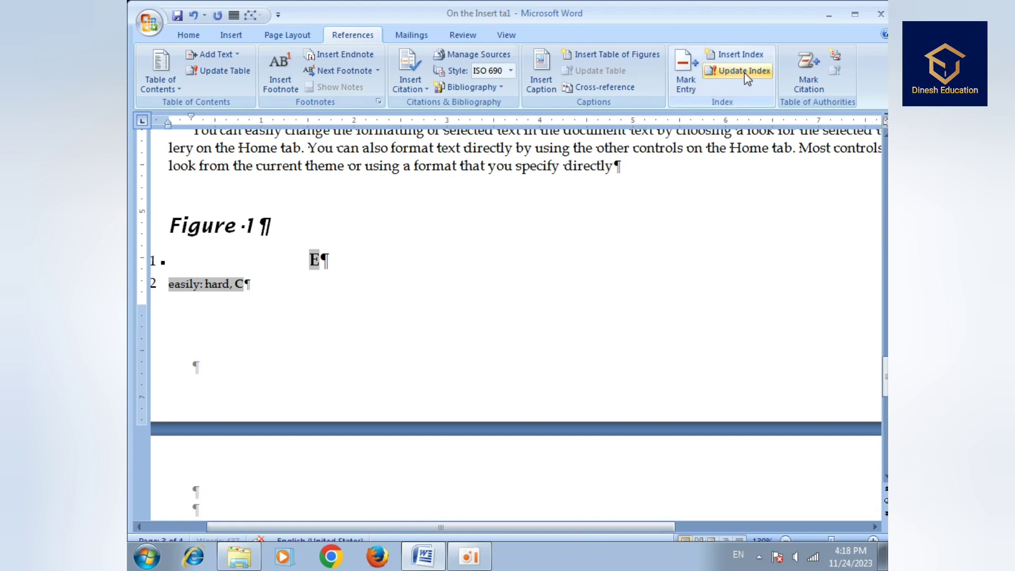
click(747, 78)
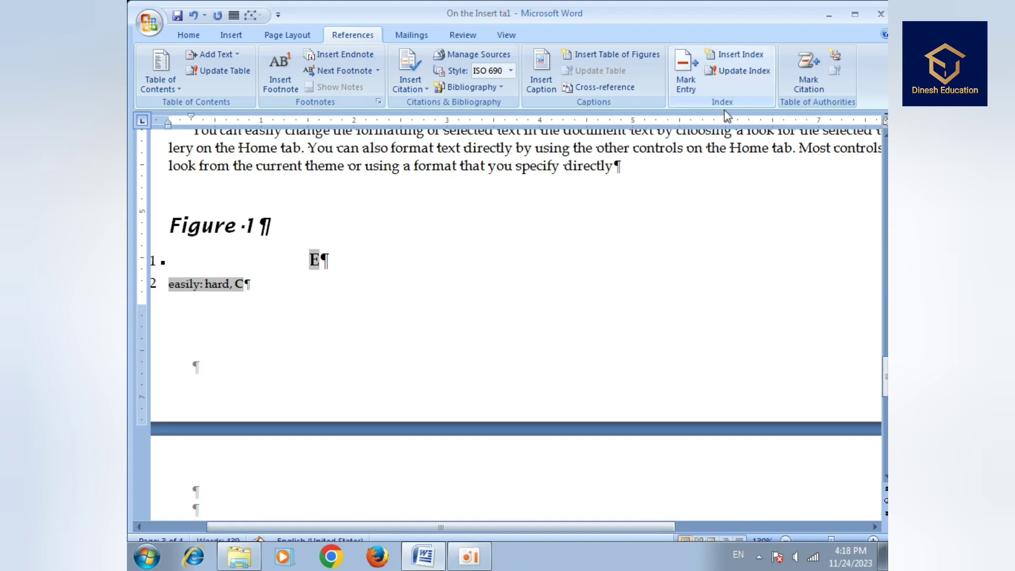
scroll(529, 367, down, 5)
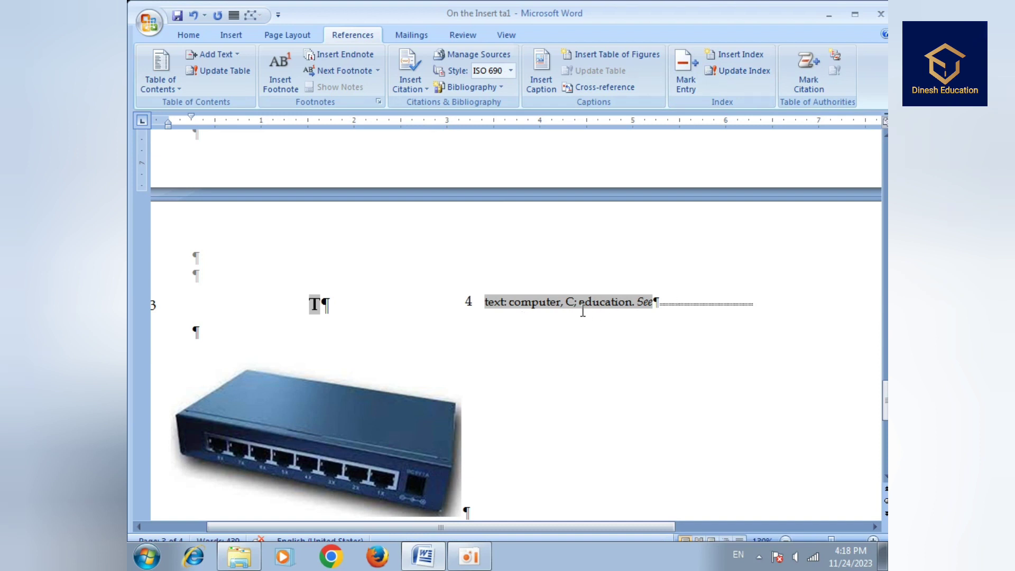
scroll(640, 248, up, 1)
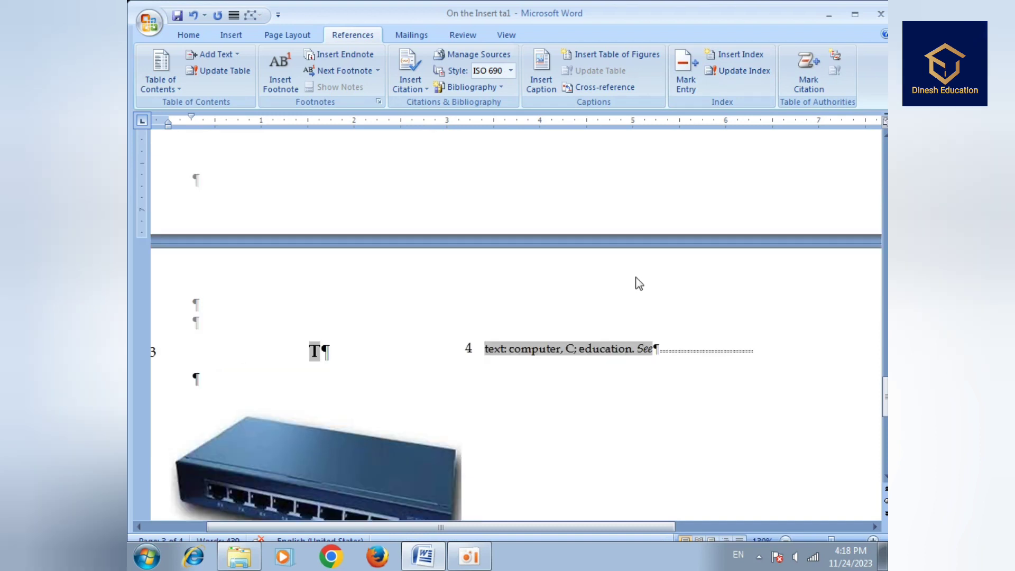
Step: Mark the Figure 1 caption text as a citation in the Rules category, with Figure 1 as the short citation
click(807, 85)
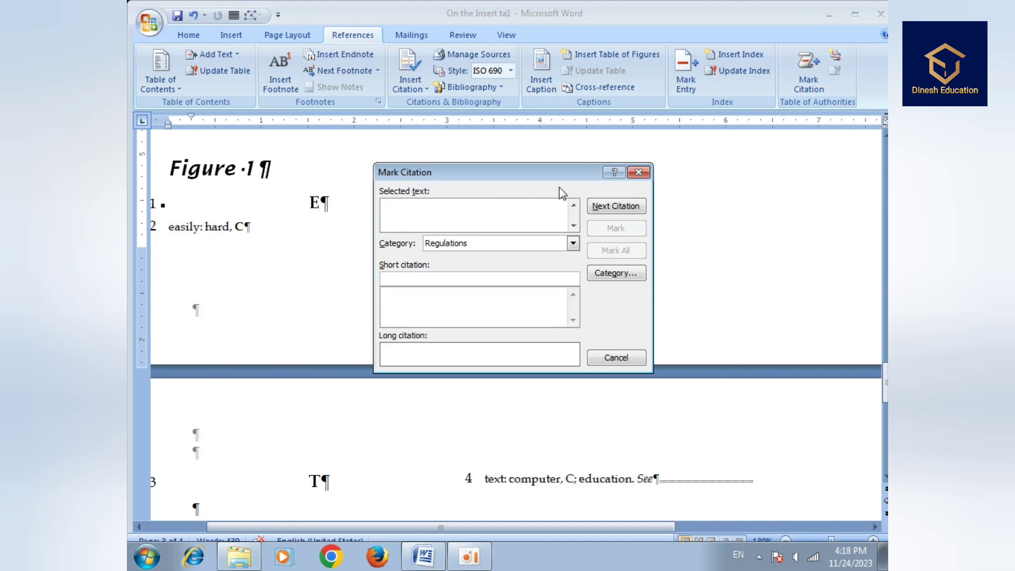
click(638, 173)
scroll(537, 312, up, 4)
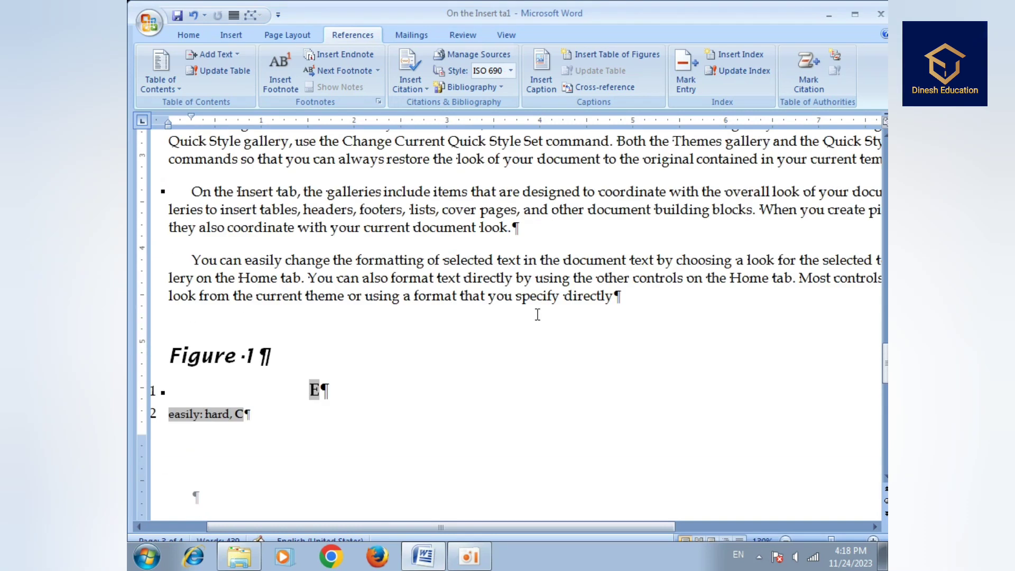
drag(171, 355, 269, 361)
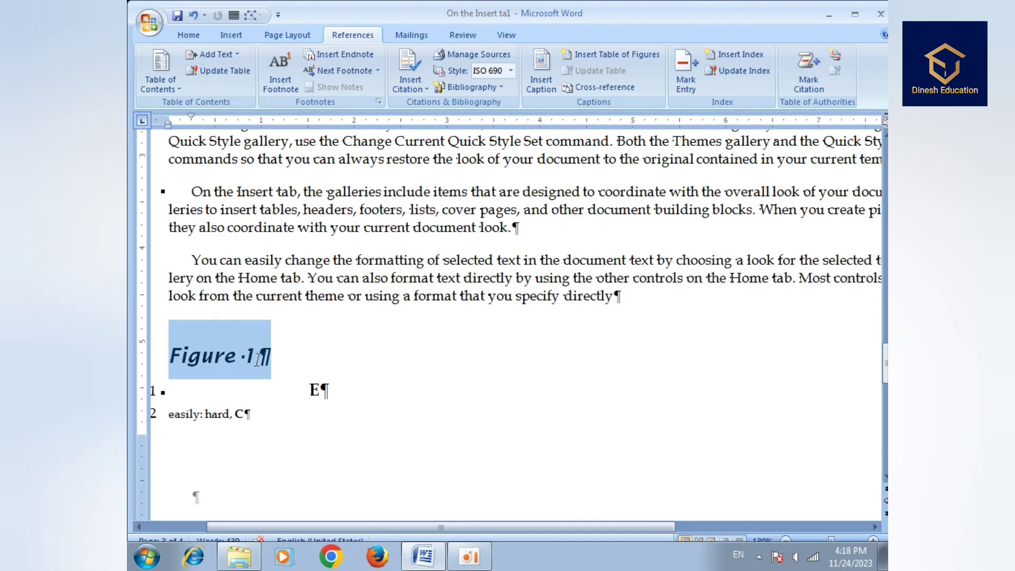
click(809, 89)
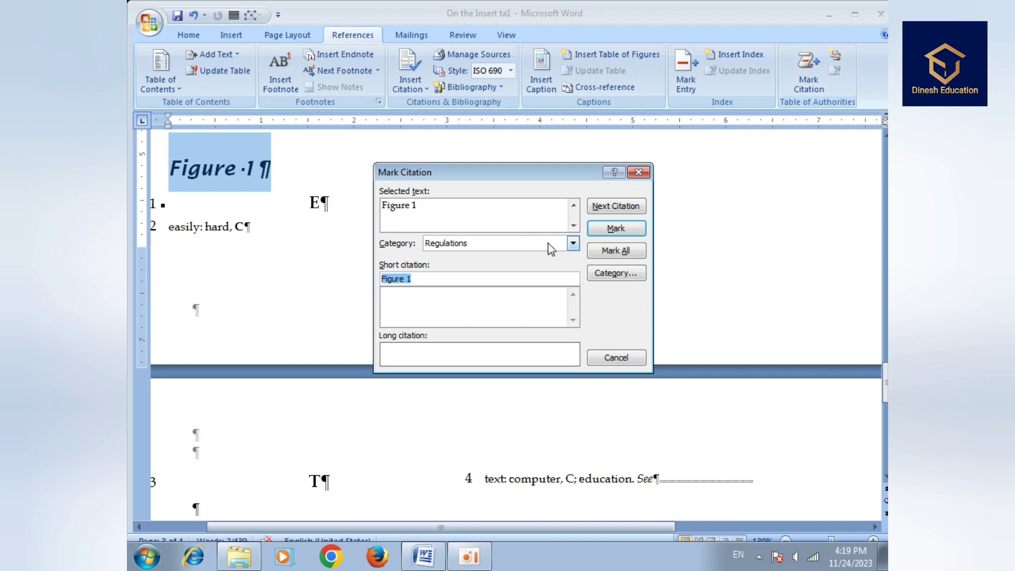
click(573, 244)
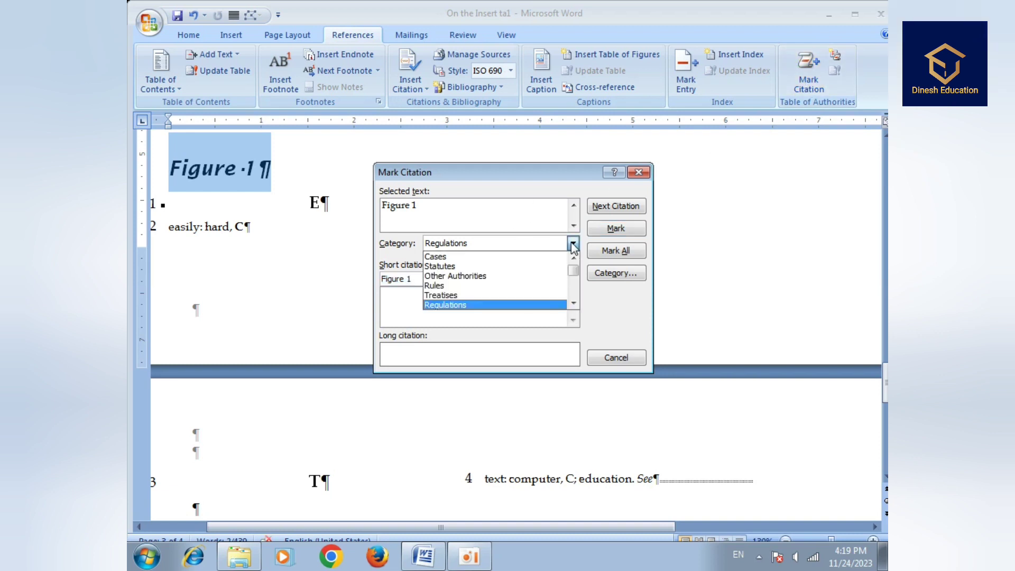
click(486, 287)
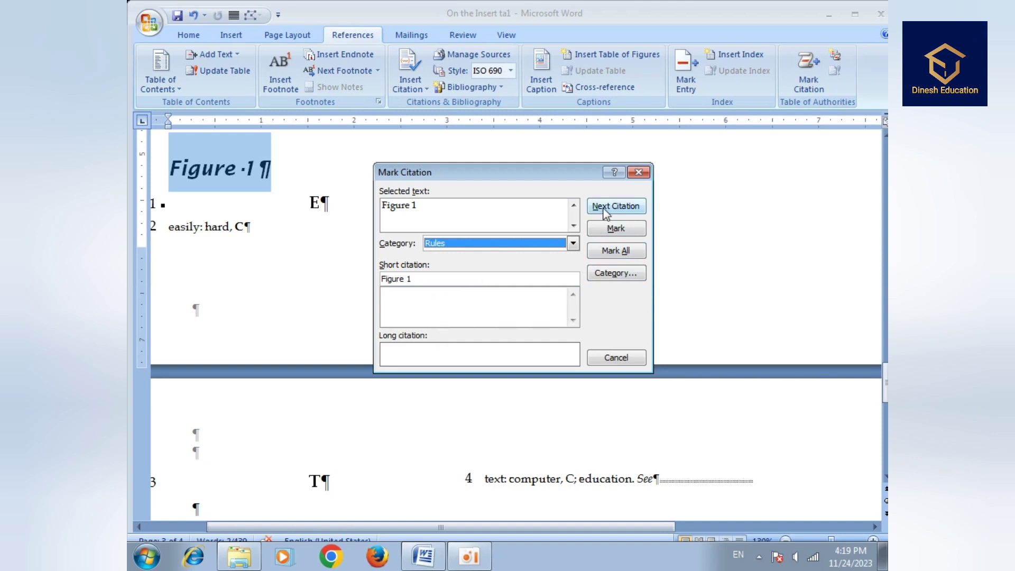
click(616, 229)
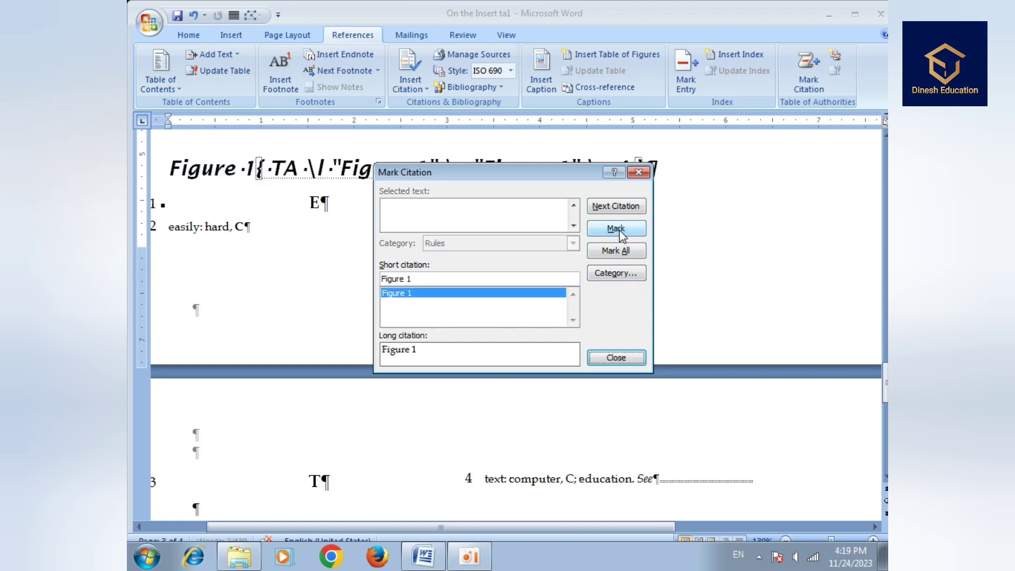
click(617, 359)
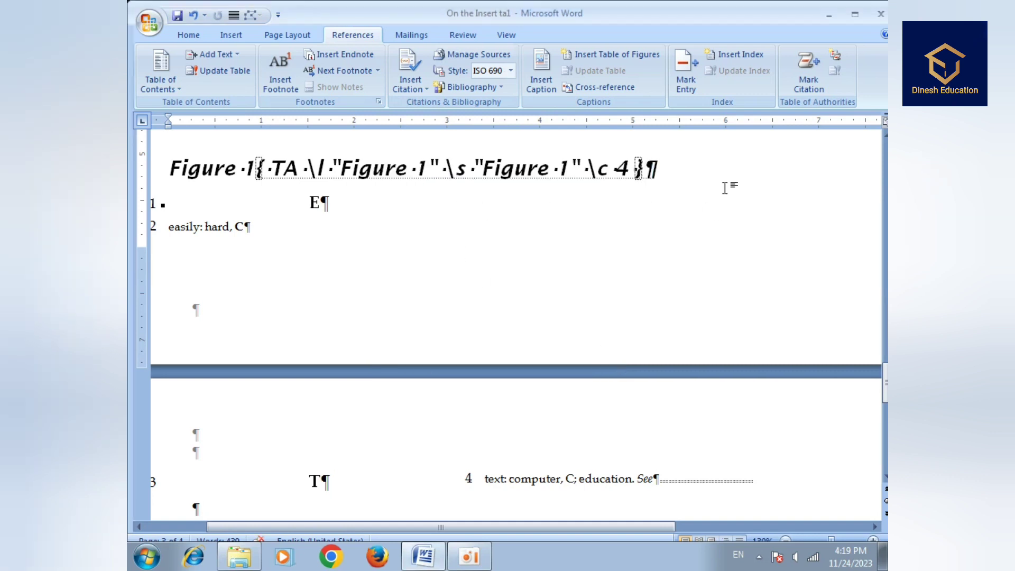
Step: Insert a table of authorities for the Regulations category in the From template format after the Figure 1 citation, and review it
click(835, 58)
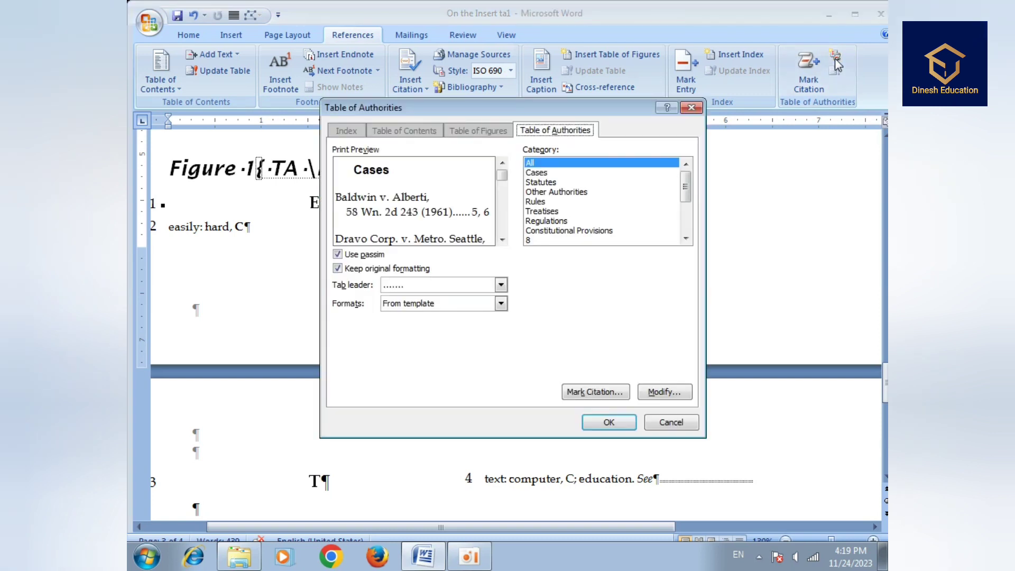
click(589, 184)
click(588, 202)
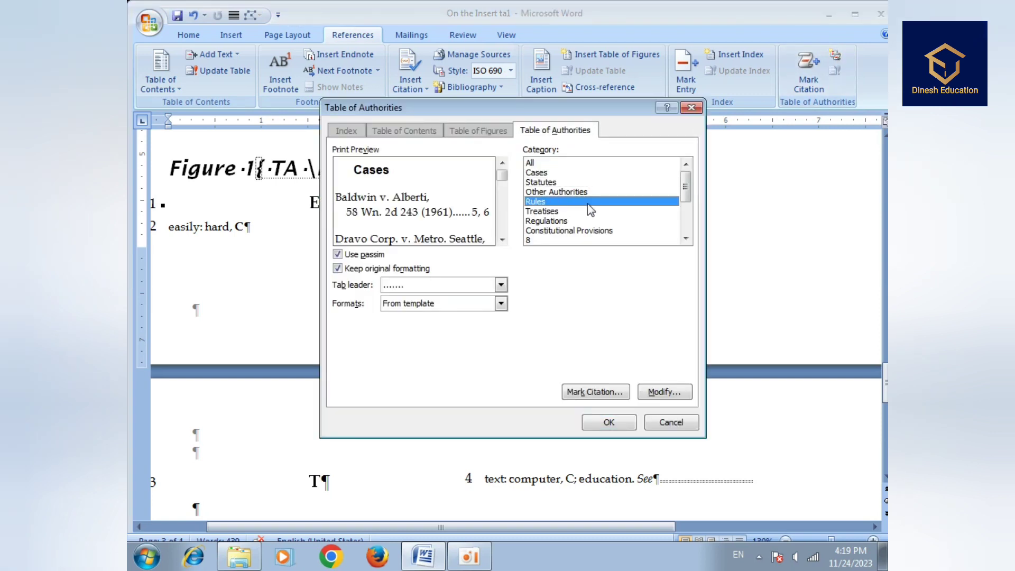
click(591, 222)
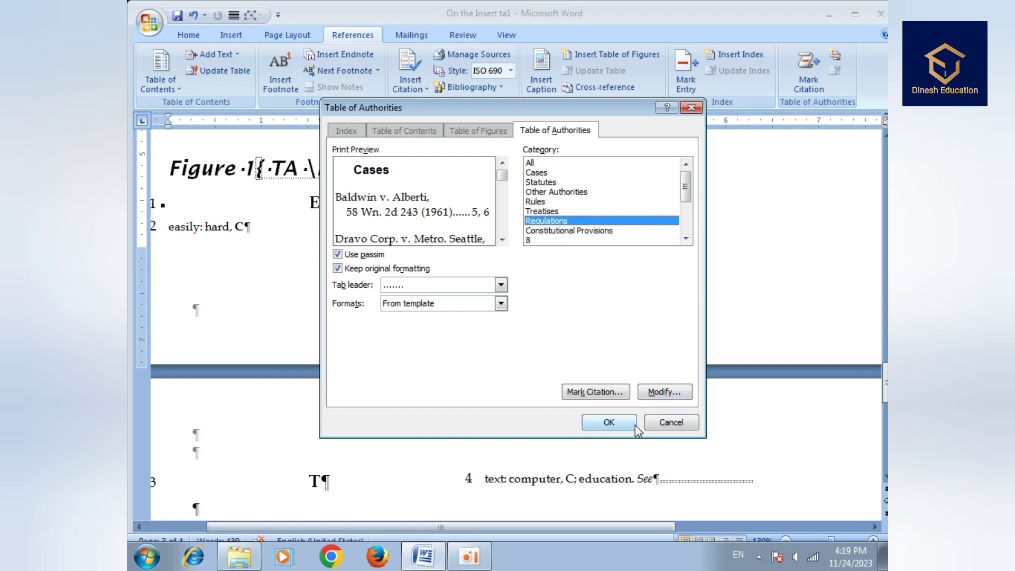
click(603, 423)
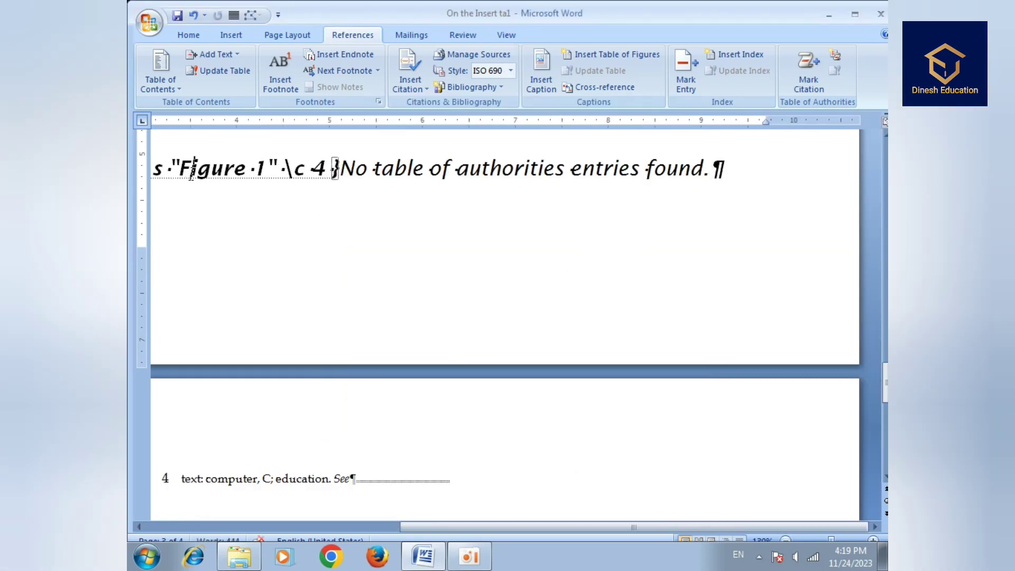
drag(192, 172, 771, 175)
scroll(653, 234, up, 3)
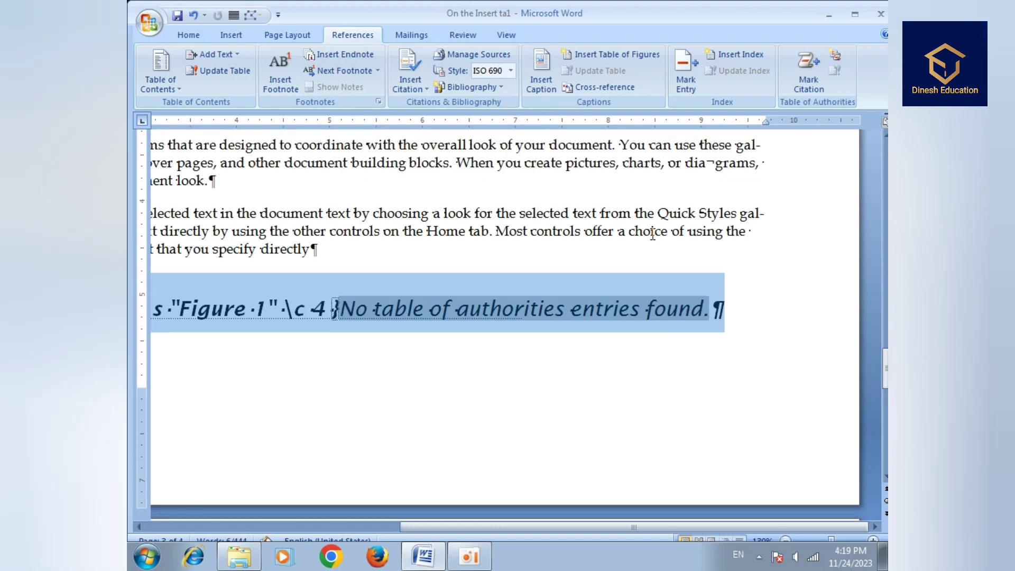
click(724, 267)
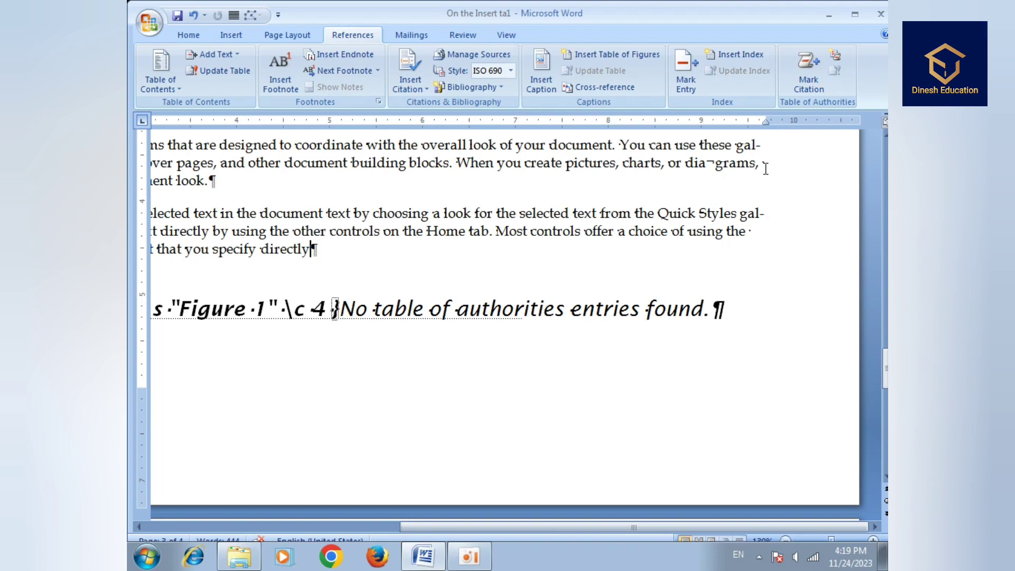
click(837, 16)
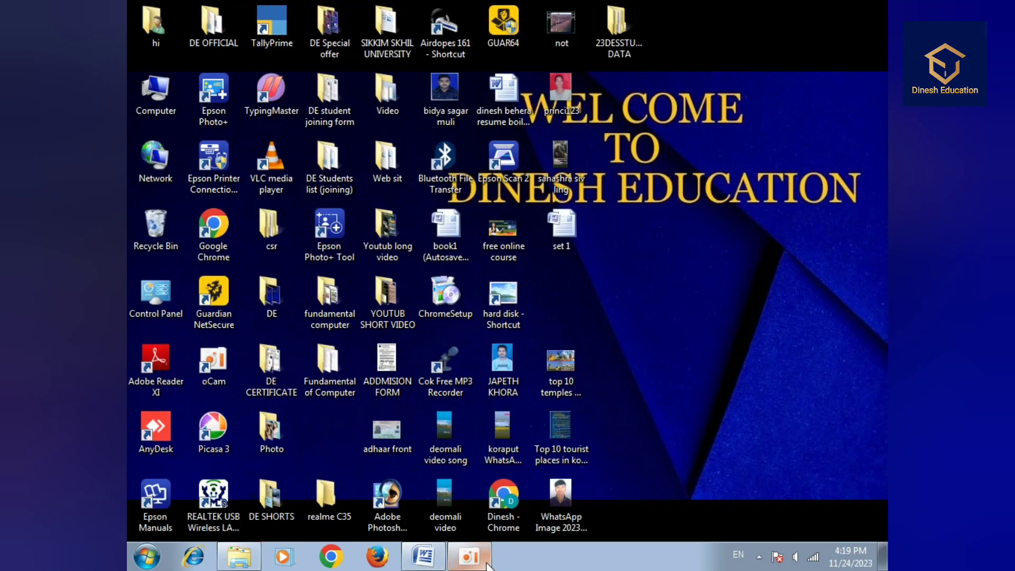
click(469, 556)
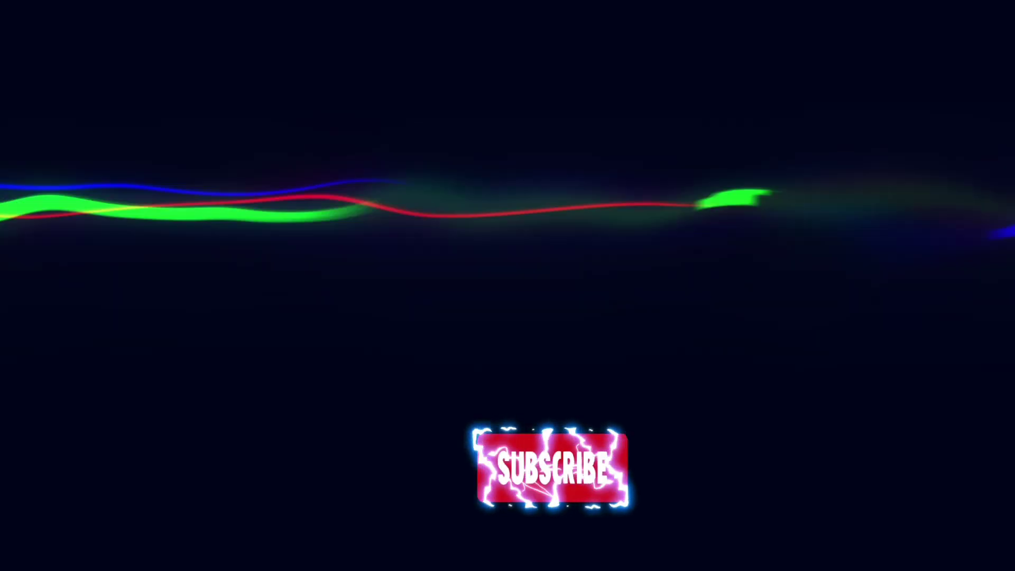